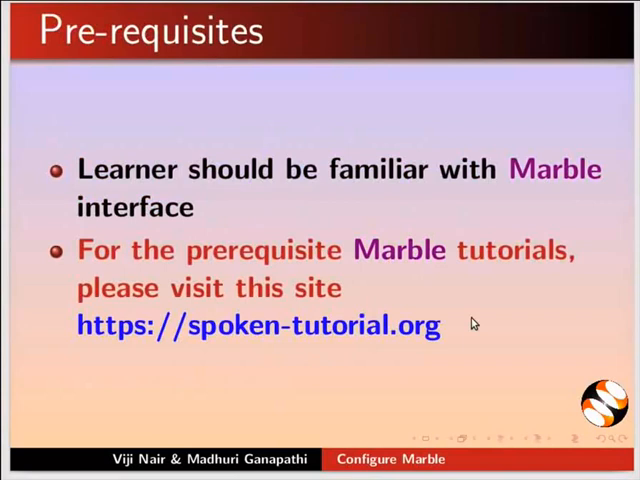
Step: Advance the slideshow from the Pre-requisites slide to the Code Files slide
{"action": "key", "text": "Page_Down"}
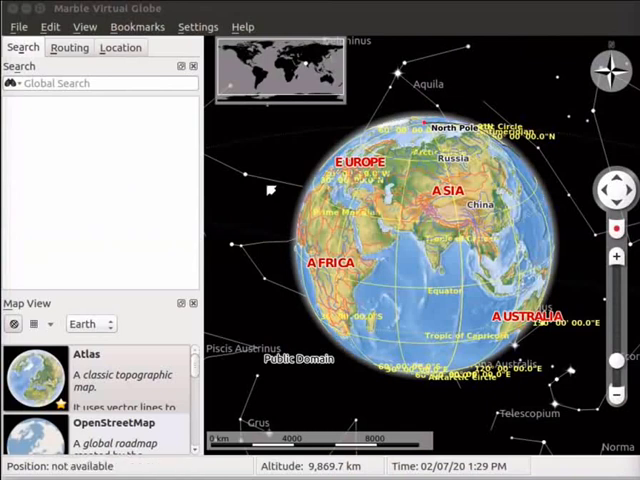
Step: Bring up Configure Marble Virtual Globe from the Settings menu and move it into view
{"action": "left_click", "coordinate": [192, 30]}
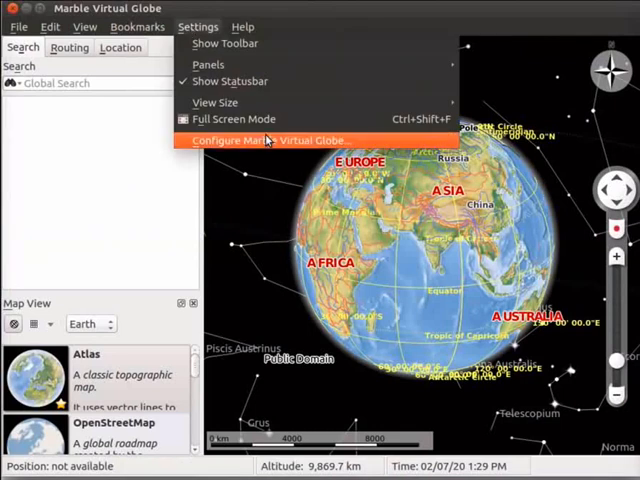
{"action": "left_click", "coordinate": [358, 145]}
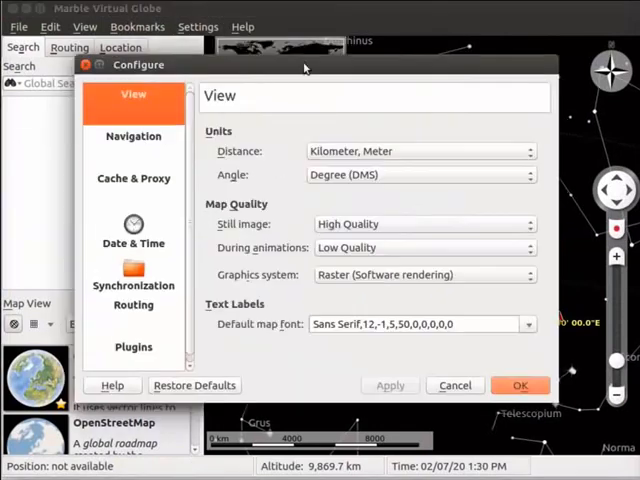
{"action": "left_click_drag", "start_coordinate": [304, 65], "coordinate": [230, 46]}
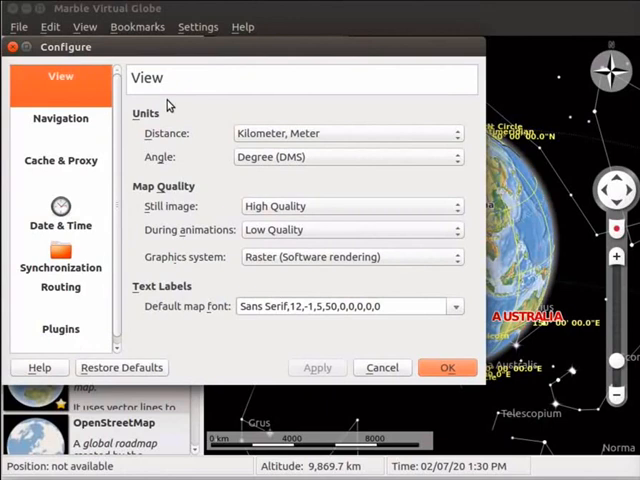
Step: Show the Navigation page of the Configure dialog
{"action": "left_click", "coordinate": [64, 123]}
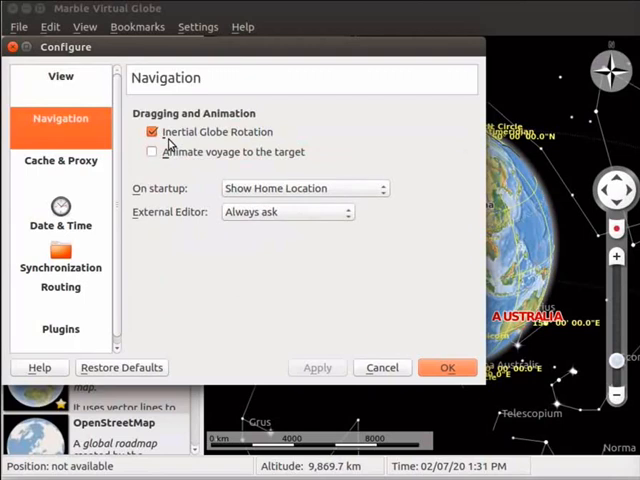
Step: Disable Inertial Globe Rotation, apply it, and spin the globe to confirm it no longer coasts
{"action": "left_click_drag", "start_coordinate": [226, 47], "coordinate": [110, 52]}
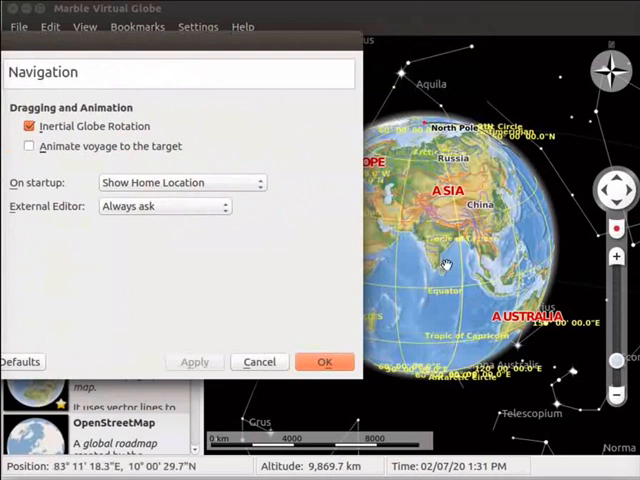
{"action": "mouse_move", "coordinate": [447, 265]}
{"action": "left_mouse_down"}
{"action": "mouse_move", "coordinate": [501, 257]}
{"action": "mouse_move", "coordinate": [398, 262]}
{"action": "mouse_move", "coordinate": [451, 260]}
{"action": "mouse_move", "coordinate": [456, 210]}
{"action": "left_mouse_up"}
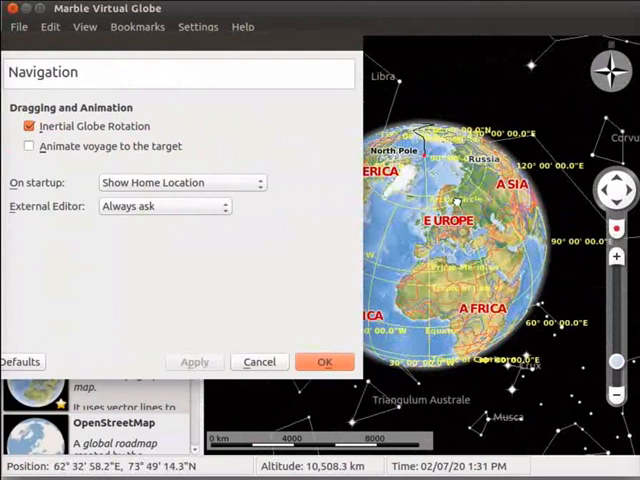
{"action": "left_click", "coordinate": [31, 130]}
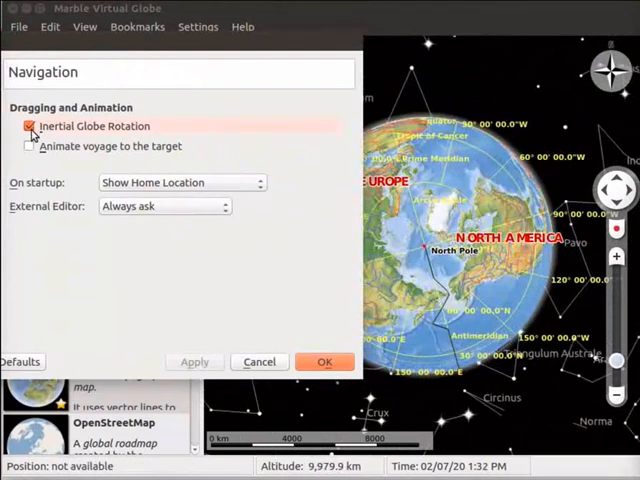
{"action": "left_click", "coordinate": [31, 128]}
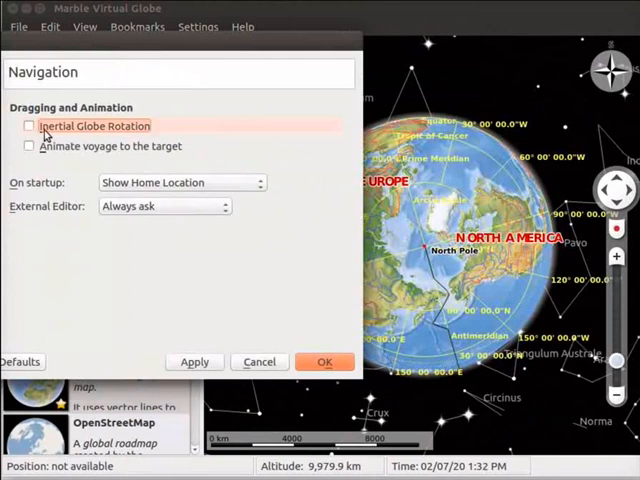
{"action": "left_click", "coordinate": [184, 370]}
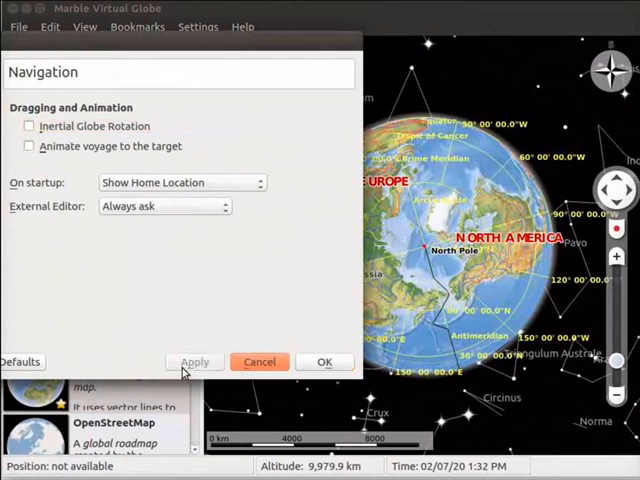
{"action": "left_click_drag", "start_coordinate": [420, 330], "coordinate": [507, 283]}
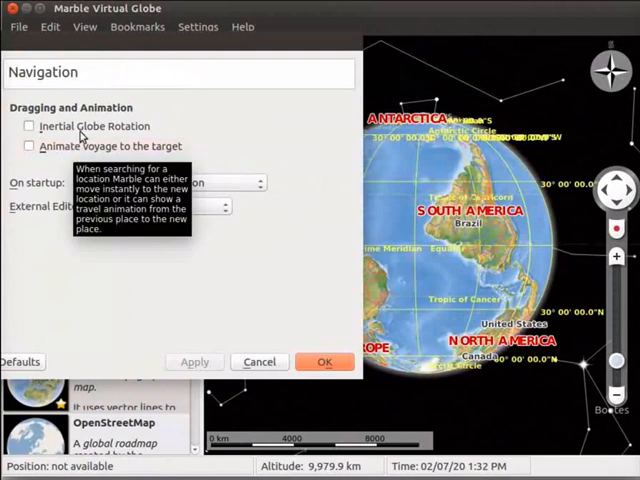
{"action": "mouse_move", "coordinate": [116, 53]}
{"action": "left_mouse_down"}
{"action": "mouse_move", "coordinate": [240, 39]}
{"action": "mouse_move", "coordinate": [229, 45]}
{"action": "left_mouse_up"}
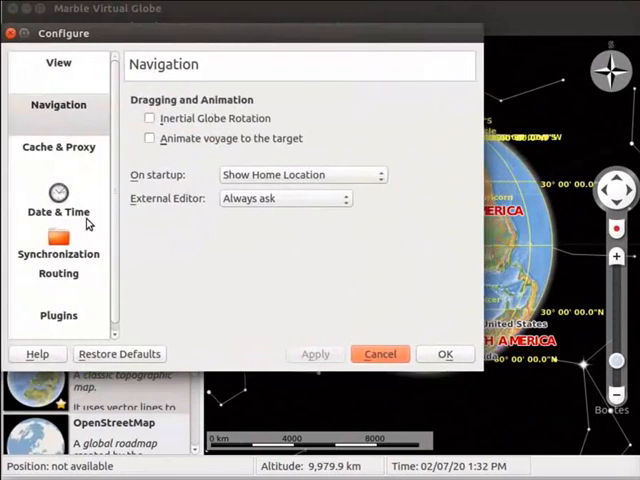
Step: Review the Date & Time page's time zone list, then keep System time zone selected
{"action": "left_click", "coordinate": [88, 224]}
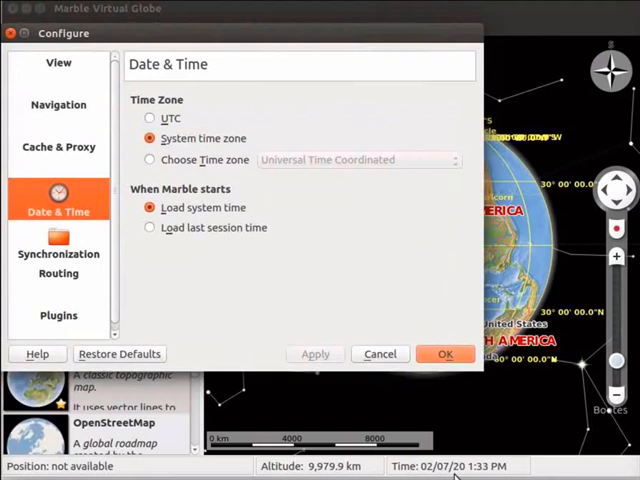
{"action": "left_click", "coordinate": [150, 162]}
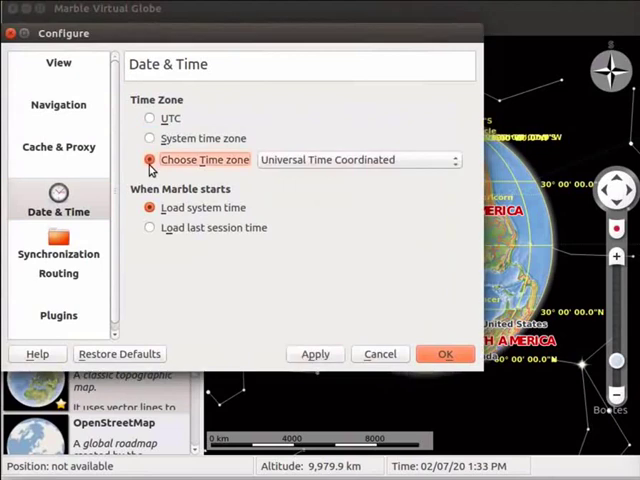
{"action": "left_click", "coordinate": [314, 173]}
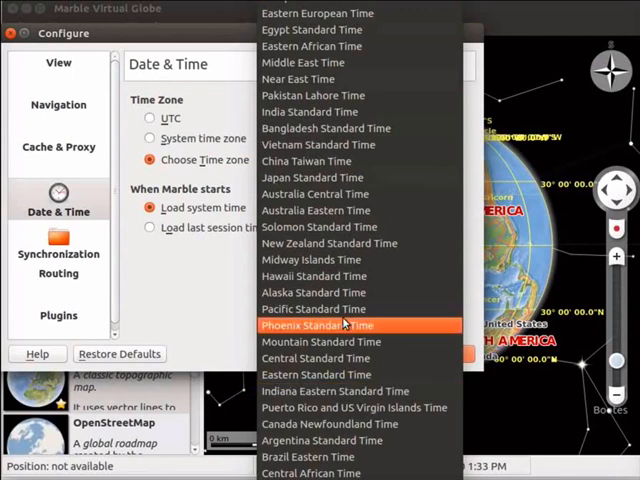
{"action": "left_click", "coordinate": [173, 153]}
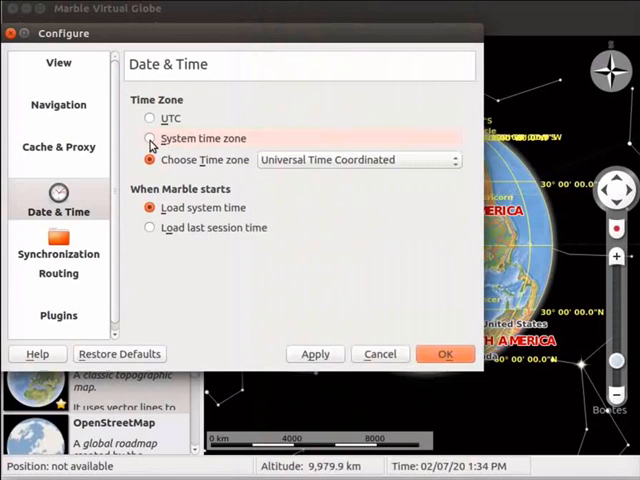
{"action": "left_click", "coordinate": [150, 139]}
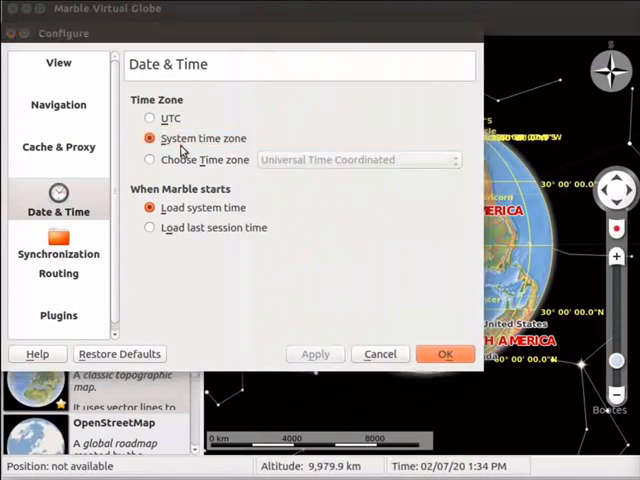
Step: Show the Plugins page and toggle Atmosphere off and back on, leaving all plugins enabled
{"action": "left_click", "coordinate": [59, 318]}
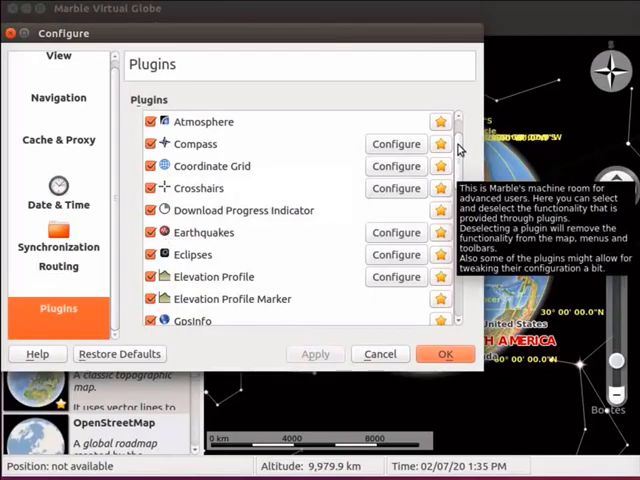
{"action": "mouse_move", "coordinate": [459, 149]}
{"action": "left_mouse_down"}
{"action": "mouse_move", "coordinate": [457, 276]}
{"action": "mouse_move", "coordinate": [165, 125]}
{"action": "left_mouse_up"}
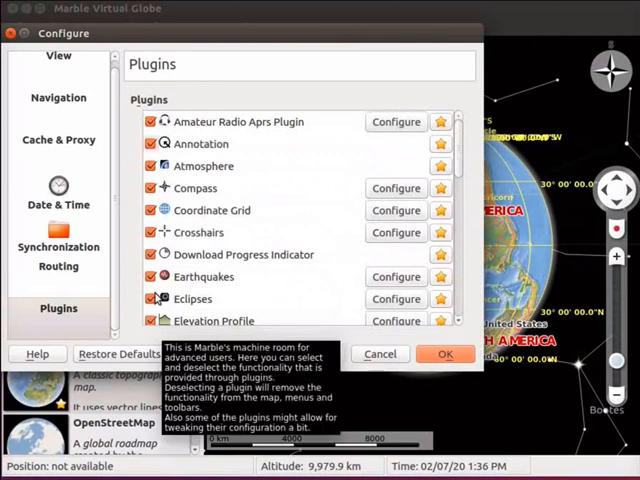
{"action": "left_click", "coordinate": [153, 169]}
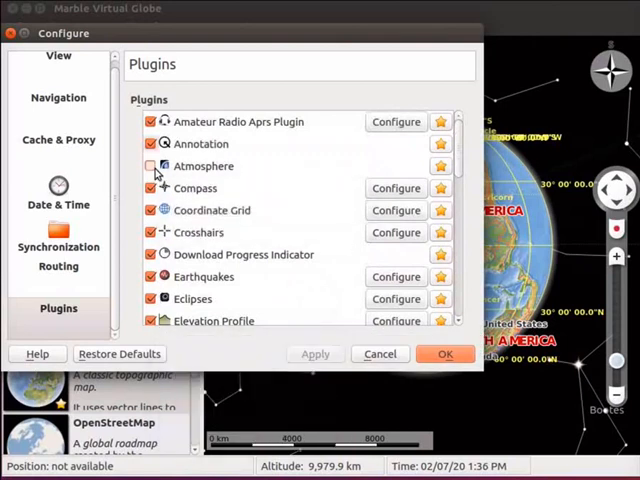
{"action": "left_click", "coordinate": [152, 168]}
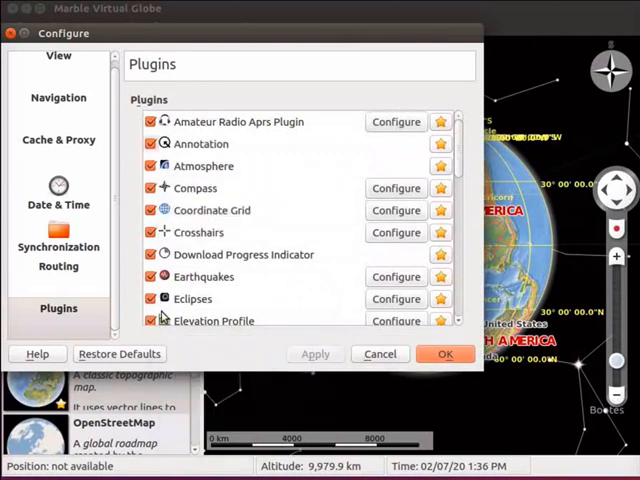
{"action": "scroll", "coordinate": [461, 193], "scroll_direction": "down", "scroll_amount": 1}
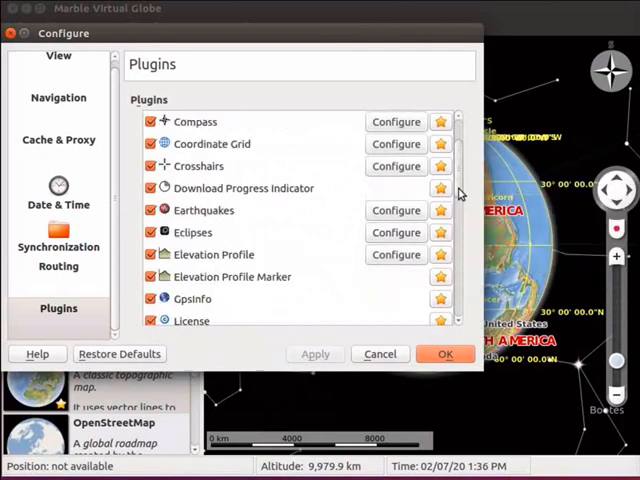
{"action": "left_click_drag", "start_coordinate": [461, 193], "coordinate": [461, 326]}
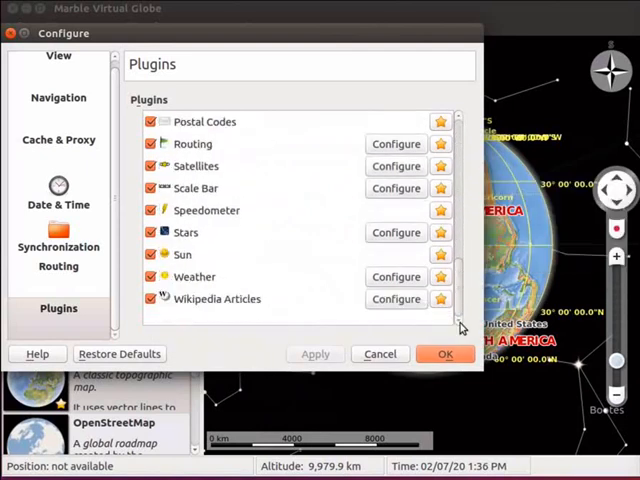
{"action": "scroll", "coordinate": [461, 326], "scroll_direction": "up", "scroll_amount": 7}
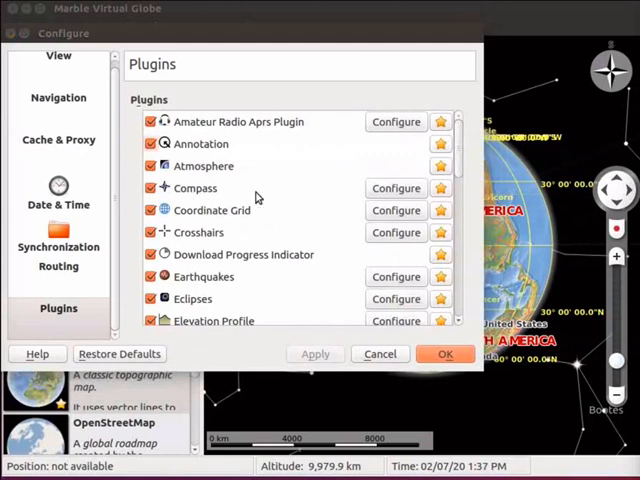
Step: In the Compass plugin settings, preview the Arrows, Atom, Magnet and Default themes
{"action": "left_click", "coordinate": [398, 190]}
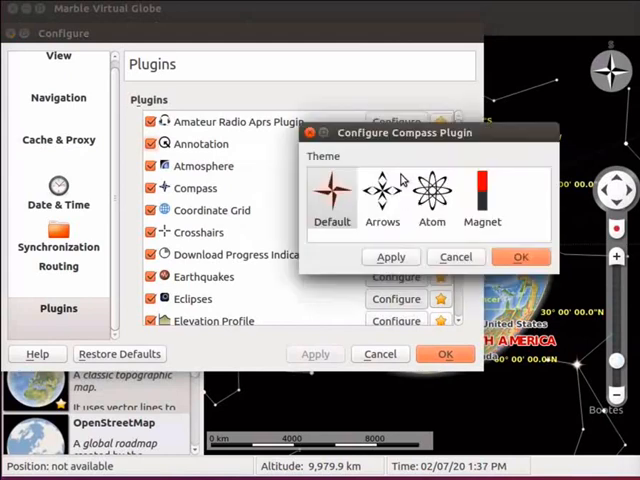
{"action": "left_click_drag", "start_coordinate": [417, 134], "coordinate": [286, 128]}
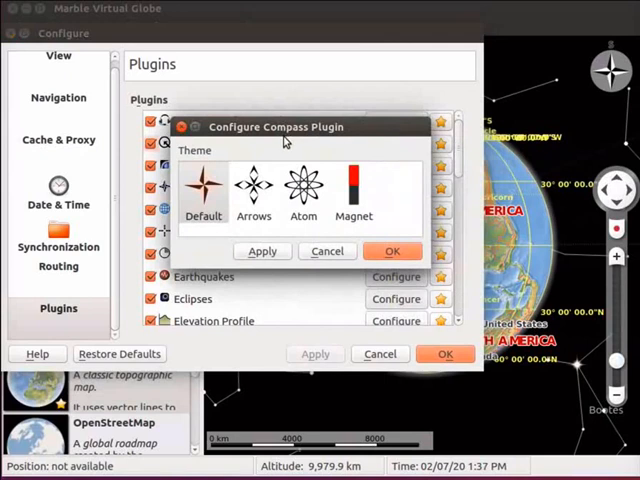
{"action": "left_click", "coordinate": [255, 224]}
{"action": "left_click", "coordinate": [303, 224]}
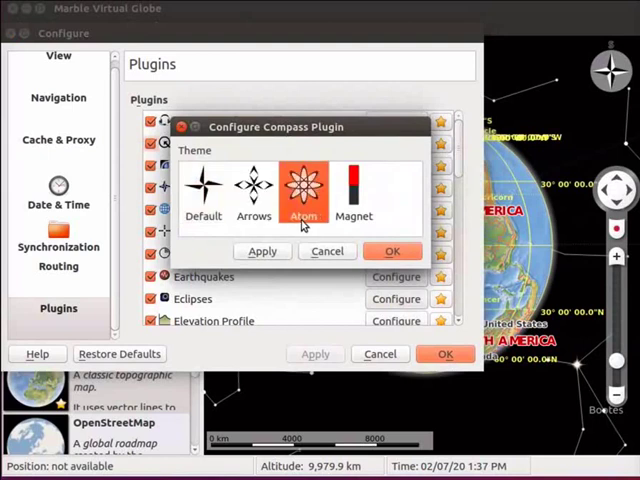
{"action": "left_click", "coordinate": [357, 224]}
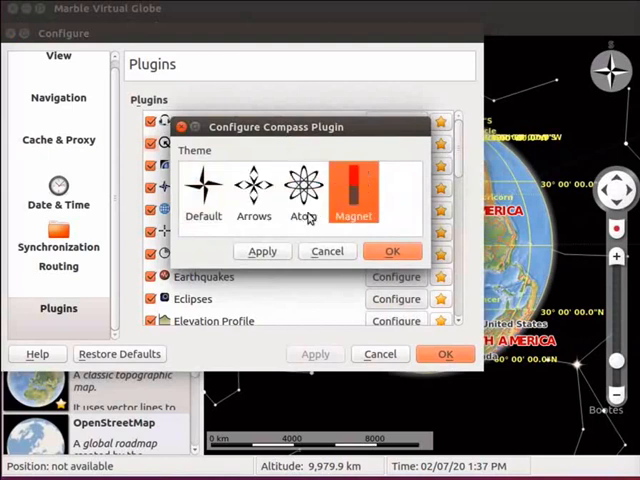
{"action": "left_click", "coordinate": [217, 224]}
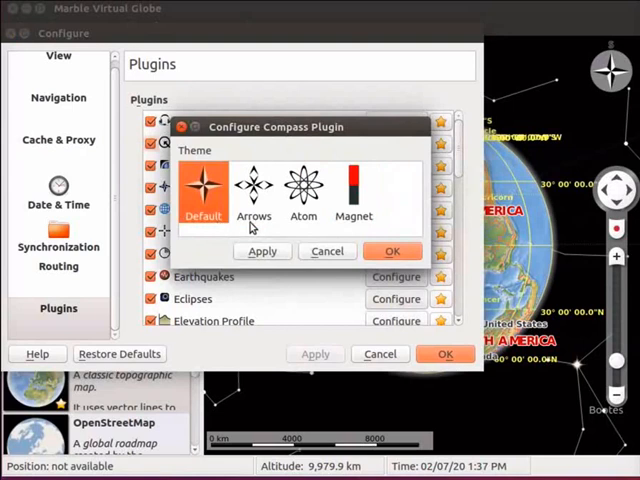
Step: Choose the Arrows compass theme, apply it and confirm
{"action": "left_click", "coordinate": [255, 227]}
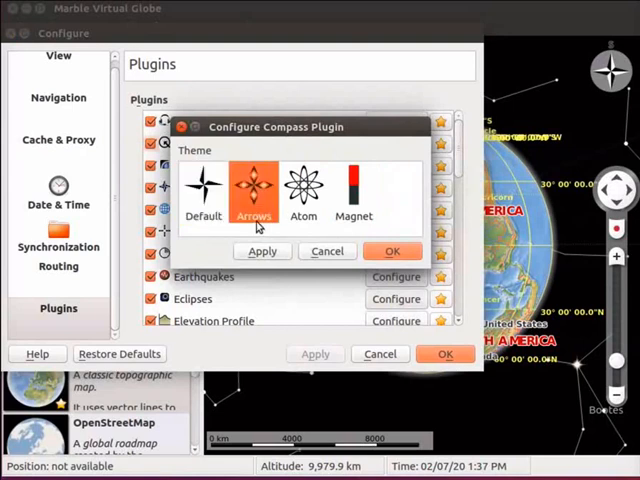
{"action": "left_click", "coordinate": [266, 255]}
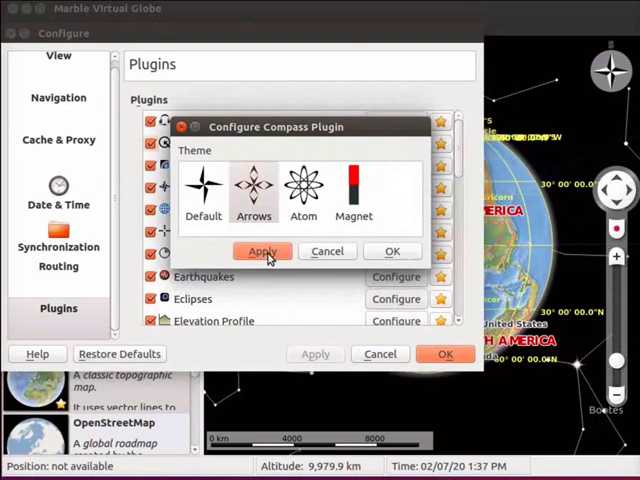
{"action": "left_click", "coordinate": [371, 260]}
{"action": "left_click", "coordinate": [371, 260]}
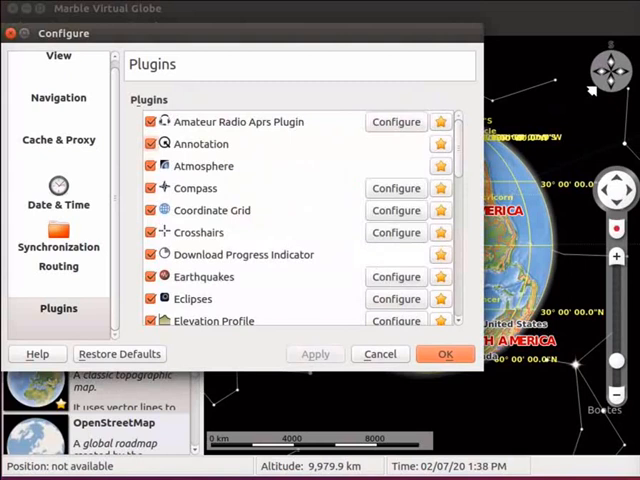
{"action": "scroll", "coordinate": [450, 205], "scroll_direction": "down", "scroll_amount": 1}
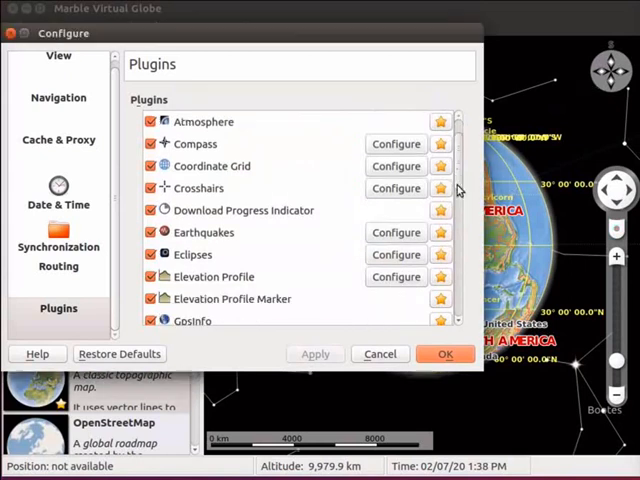
{"action": "scroll", "coordinate": [450, 200], "scroll_direction": "down", "scroll_amount": 3}
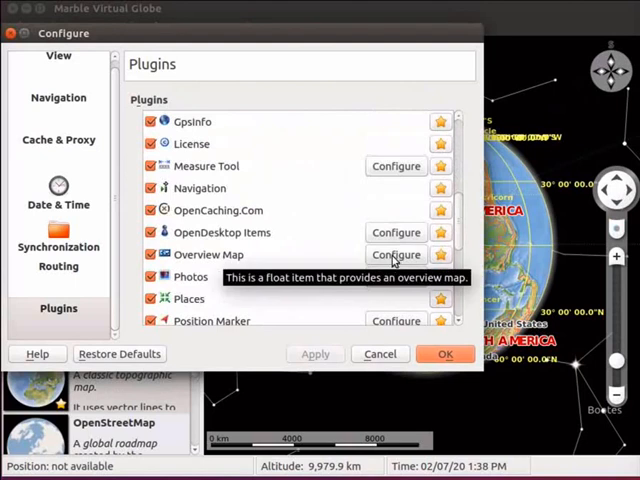
Step: Bring up the Overview Map plugin's settings
{"action": "left_click", "coordinate": [394, 256]}
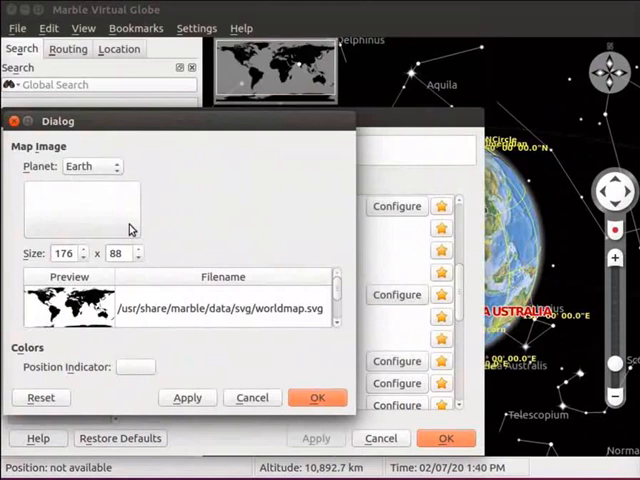
Step: Select the worldmap.svg entry and start choosing a new overview map image
{"action": "left_click", "coordinate": [116, 234]}
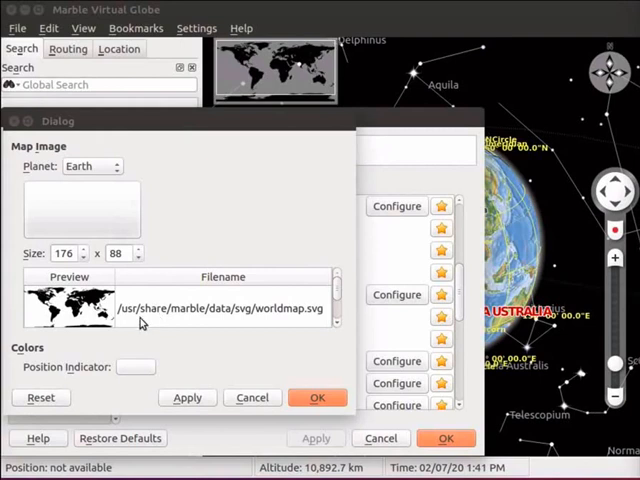
{"action": "left_click", "coordinate": [80, 316]}
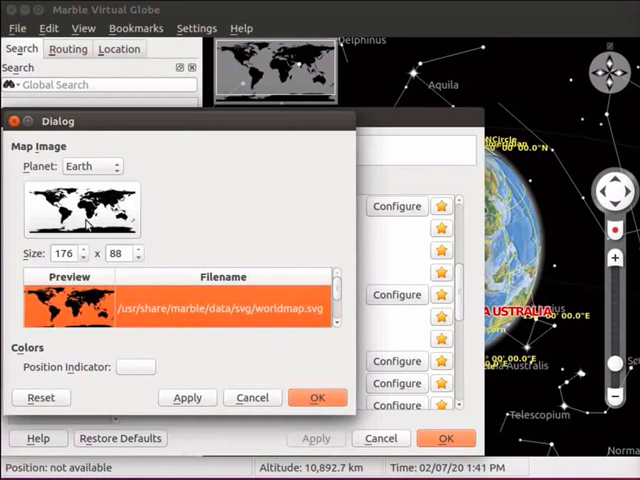
{"action": "left_click", "coordinate": [88, 225]}
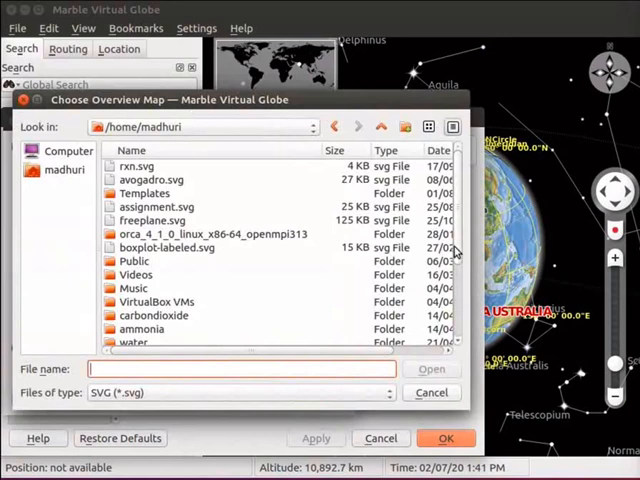
{"action": "scroll", "coordinate": [455, 250], "scroll_direction": "down", "scroll_amount": 1}
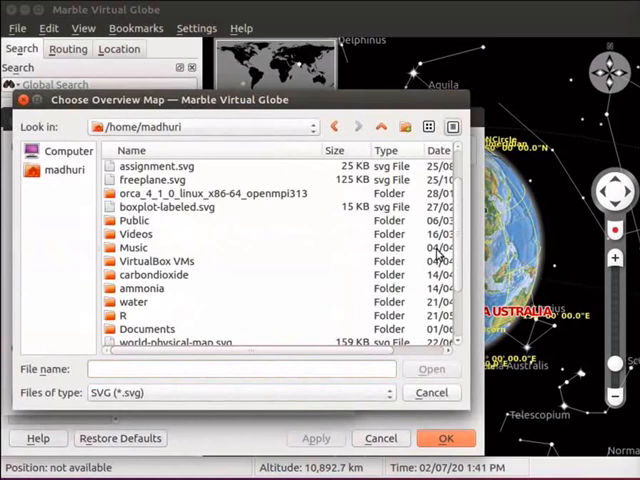
{"action": "left_click_drag", "start_coordinate": [457, 258], "coordinate": [460, 317]}
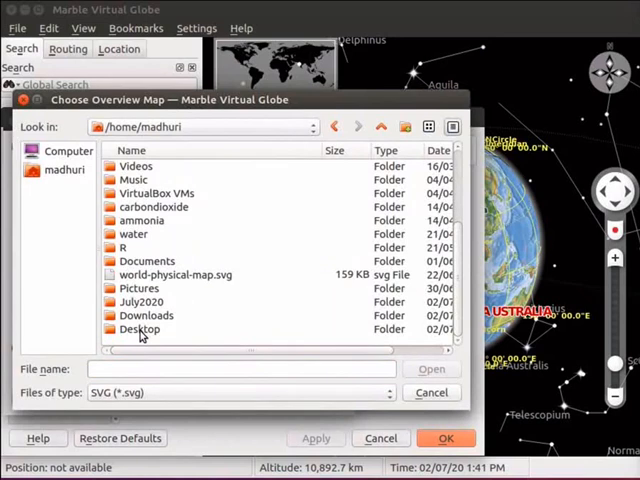
Step: Load world-physical-map.svg from the Desktop folder as the overview map image
{"action": "left_click", "coordinate": [138, 333]}
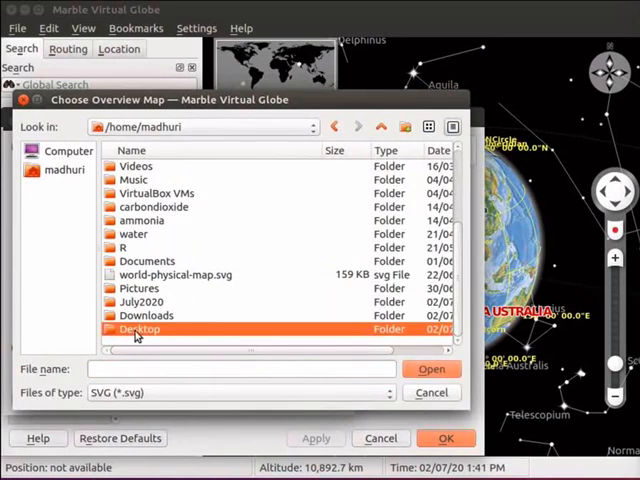
{"action": "double_click", "coordinate": [138, 335]}
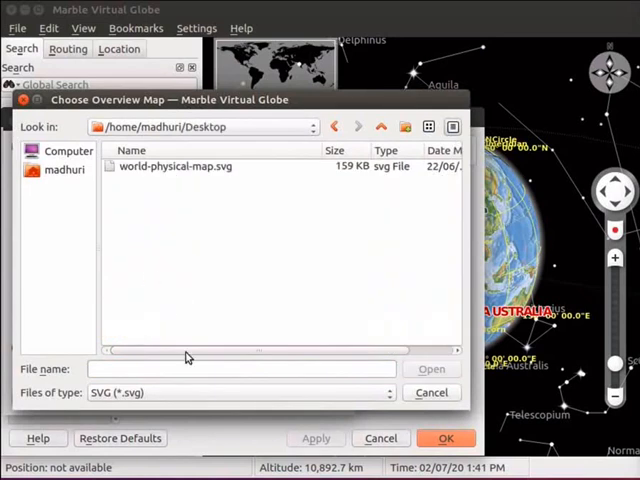
{"action": "left_click", "coordinate": [147, 398]}
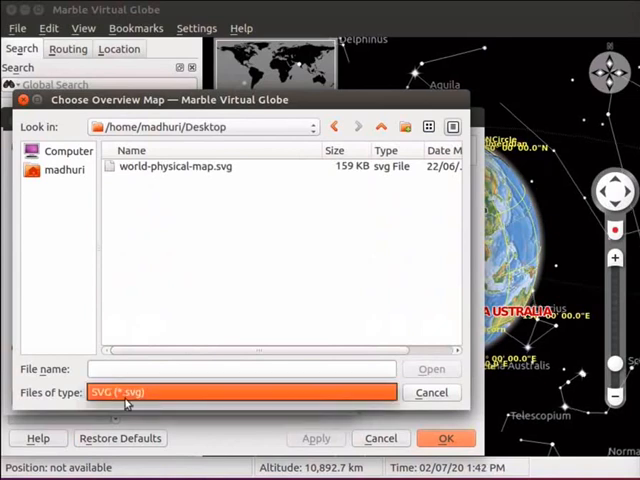
{"action": "left_click", "coordinate": [166, 172]}
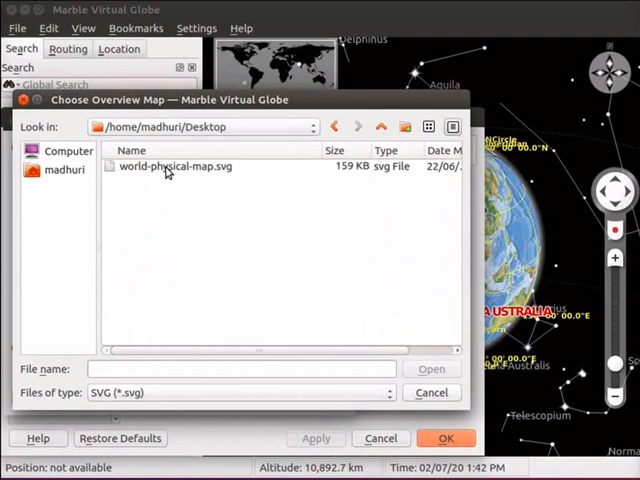
{"action": "left_click", "coordinate": [167, 170]}
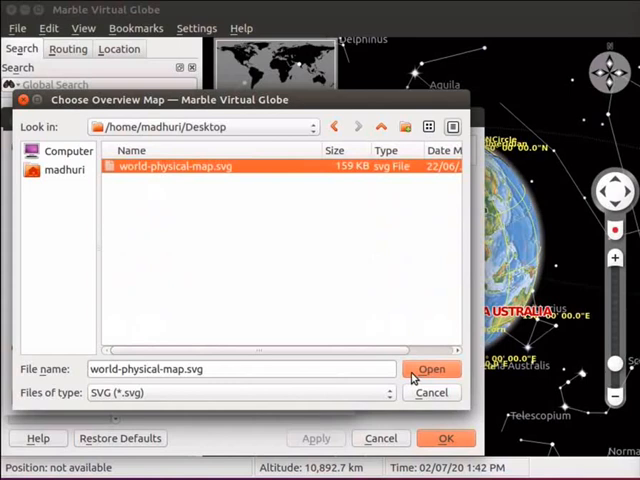
{"action": "left_click", "coordinate": [412, 377]}
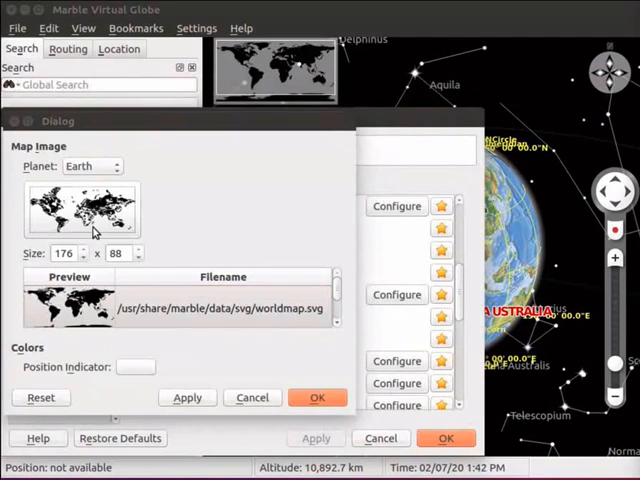
Step: Apply world-physical-map.svg as the overview map and enlarge it from 176 x 88 to 185 x 92
{"action": "left_click", "coordinate": [177, 404]}
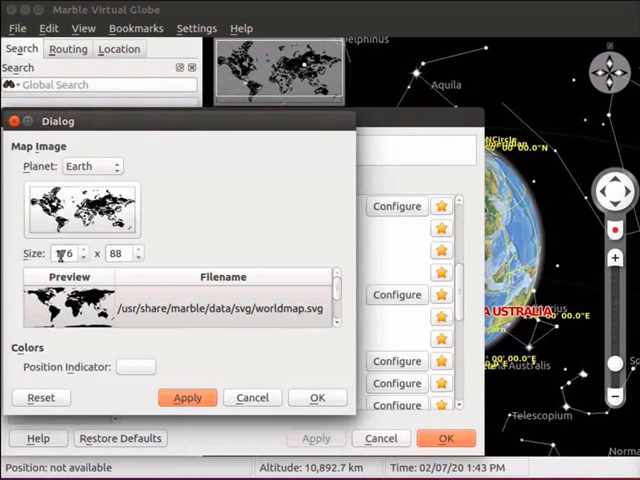
{"action": "left_click", "coordinate": [85, 250]}
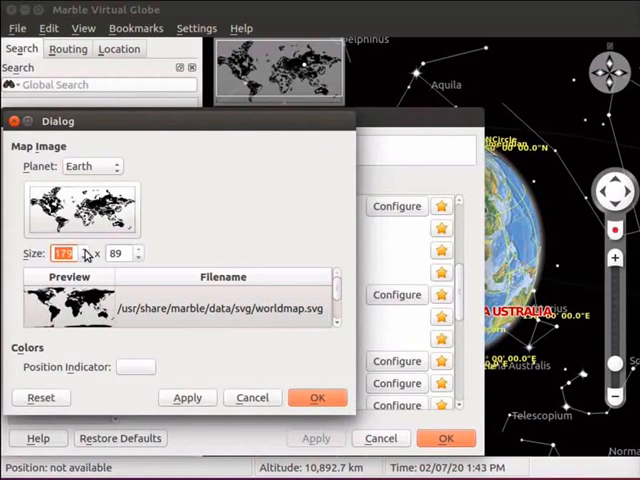
{"action": "scroll", "coordinate": [85, 252], "scroll_direction": "down", "scroll_amount": 6}
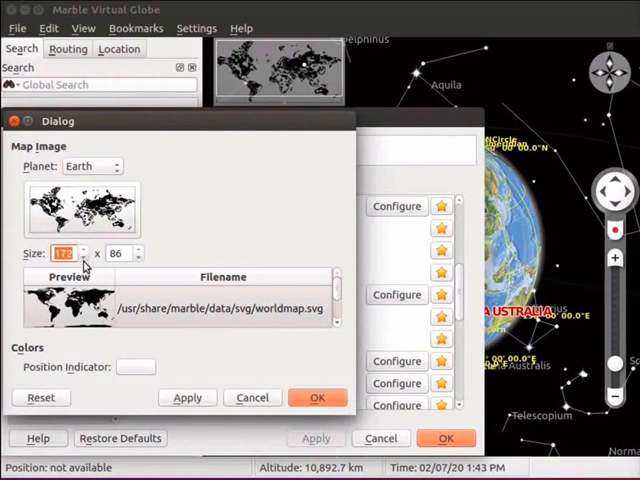
{"action": "scroll", "coordinate": [84, 262], "scroll_direction": "up", "scroll_amount": 12}
{"action": "left_click", "coordinate": [200, 404]}
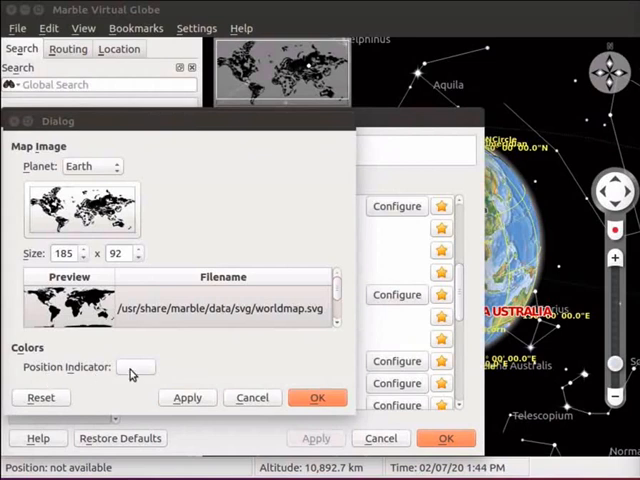
Step: Choose red as the overview map's position indicator colour
{"action": "left_click", "coordinate": [131, 369]}
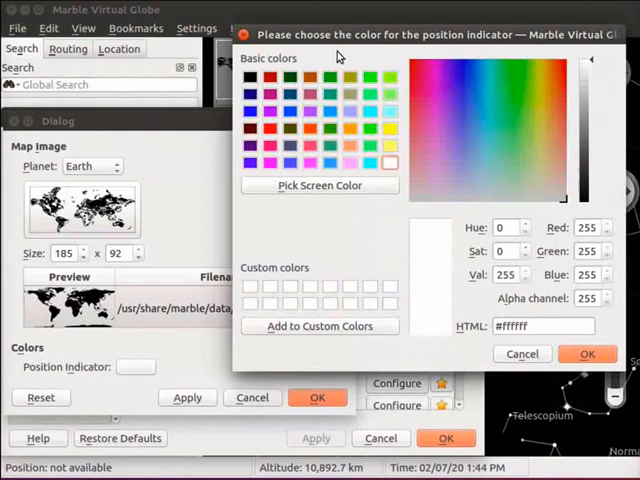
{"action": "left_click_drag", "start_coordinate": [343, 38], "coordinate": [326, 38]}
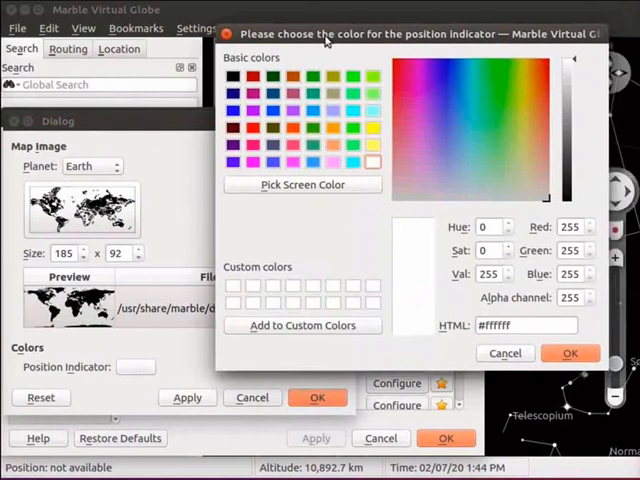
{"action": "left_click", "coordinate": [254, 131]}
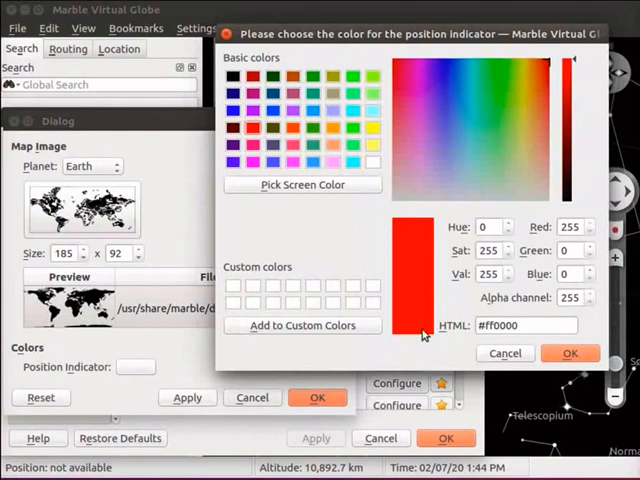
{"action": "left_click", "coordinate": [560, 354]}
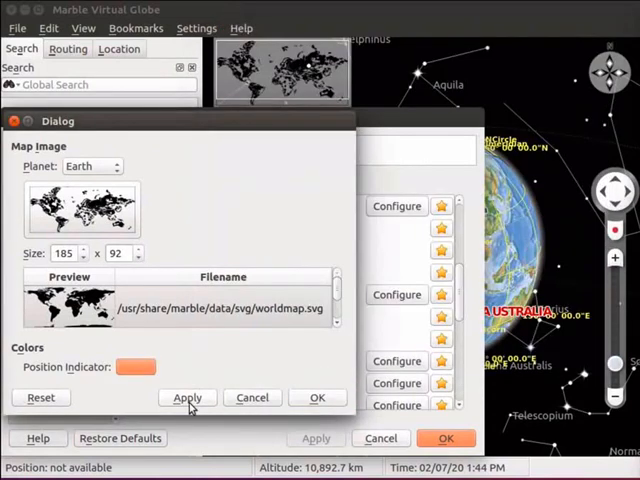
Step: Apply the red indicator and close the Map Image and Configure Marble windows
{"action": "left_click", "coordinate": [188, 398]}
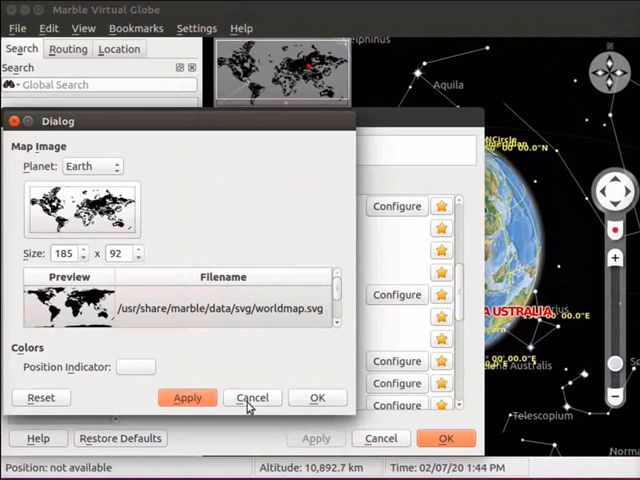
{"action": "left_click", "coordinate": [308, 400]}
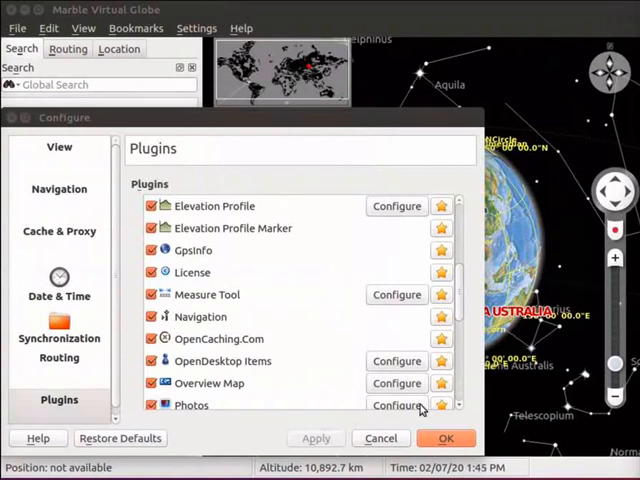
{"action": "left_click", "coordinate": [436, 442]}
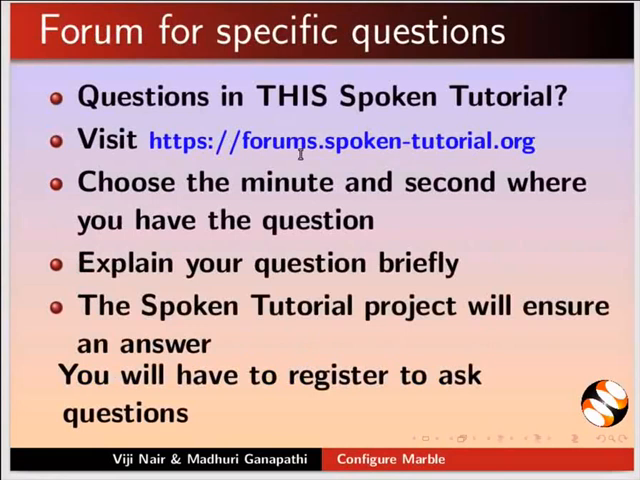
Step: Advance the slideshow to the Acknowledgement slide listing the funding supporters
{"action": "key", "text": "Page_Down"}
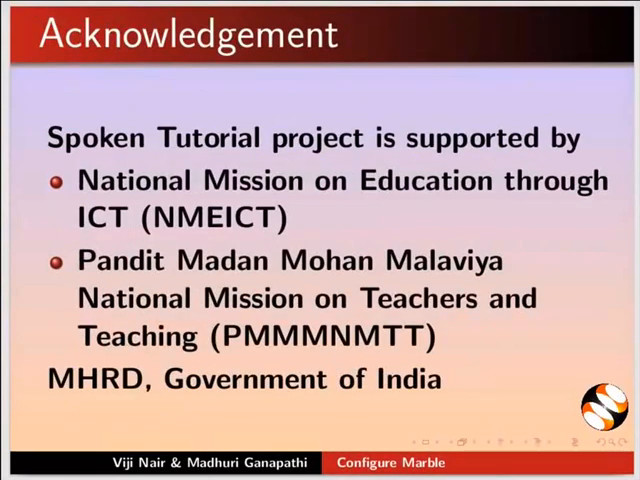